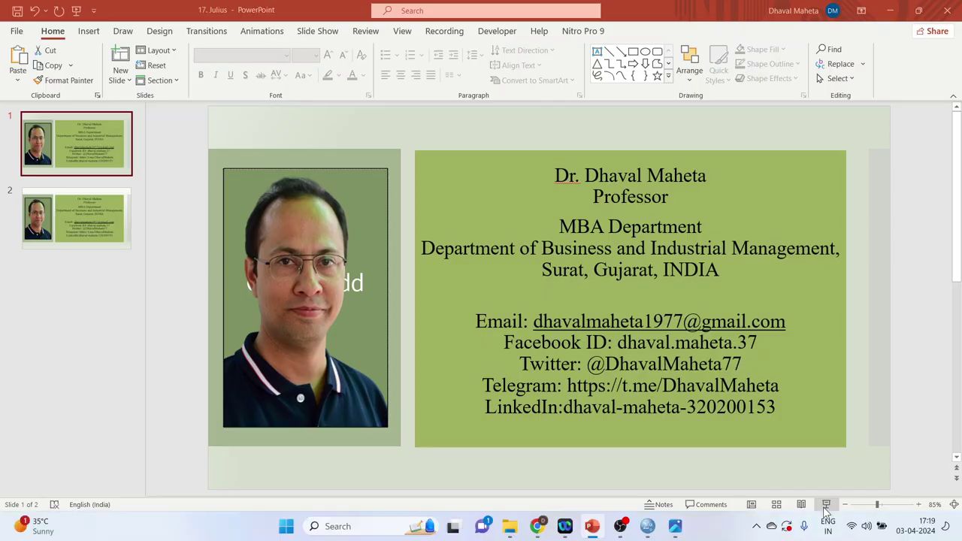
# Step: Open the Powerdrill website from the Google results for 'powerdrill ai'
pyautogui.click(538, 527)
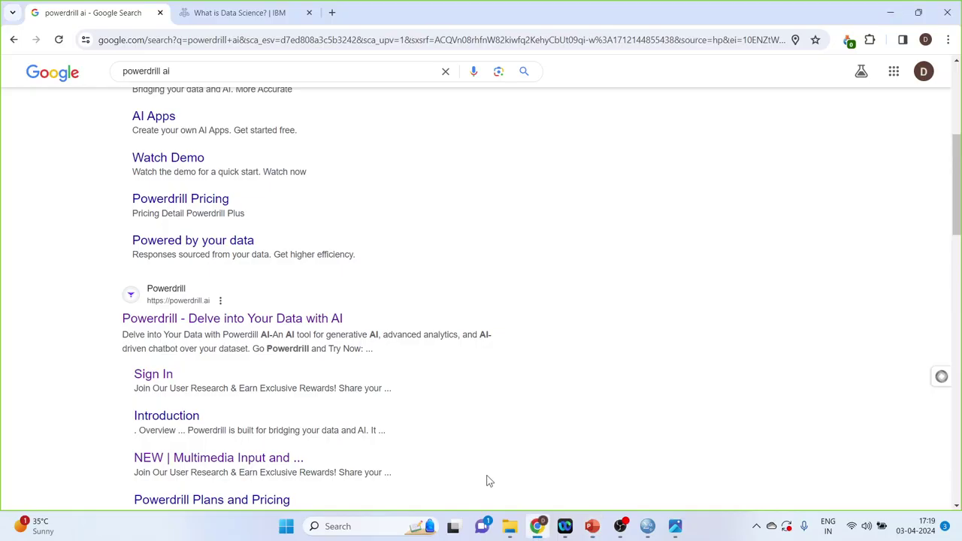
pyautogui.scroll(5, 240, 171)
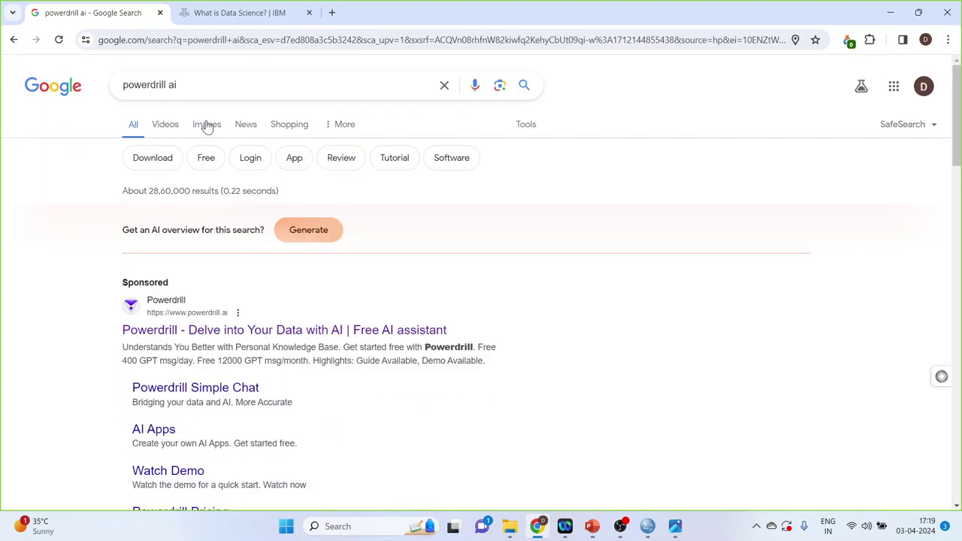
pyautogui.scroll(-4, 197, 143)
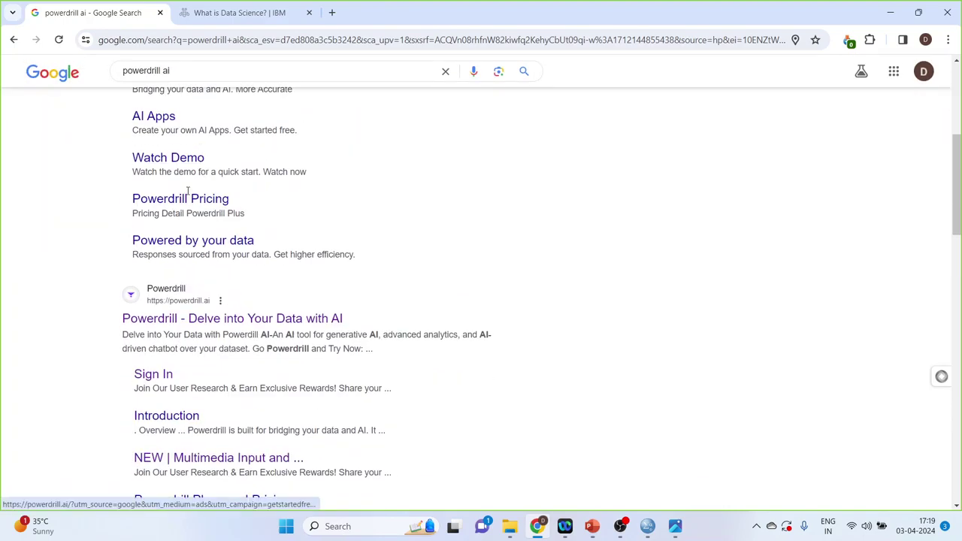
pyautogui.click(190, 324)
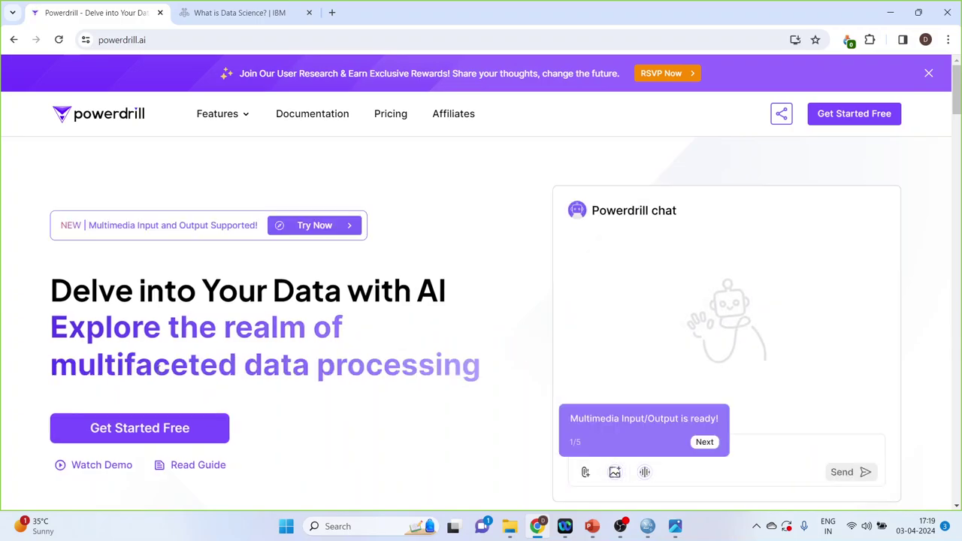
# Step: Enter the Powerdrill chat dashboard and look through the recommended Apps list
pyautogui.click(157, 436)
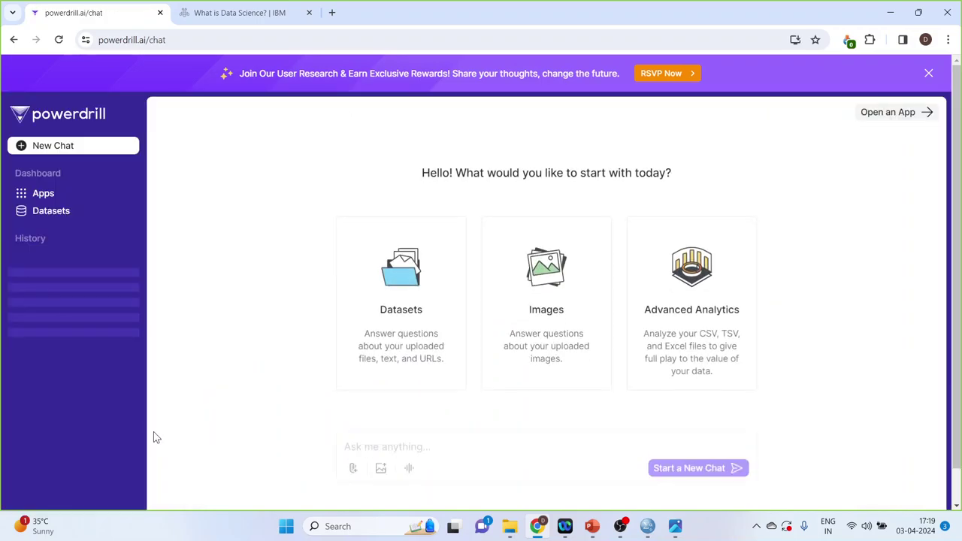
pyautogui.click(44, 193)
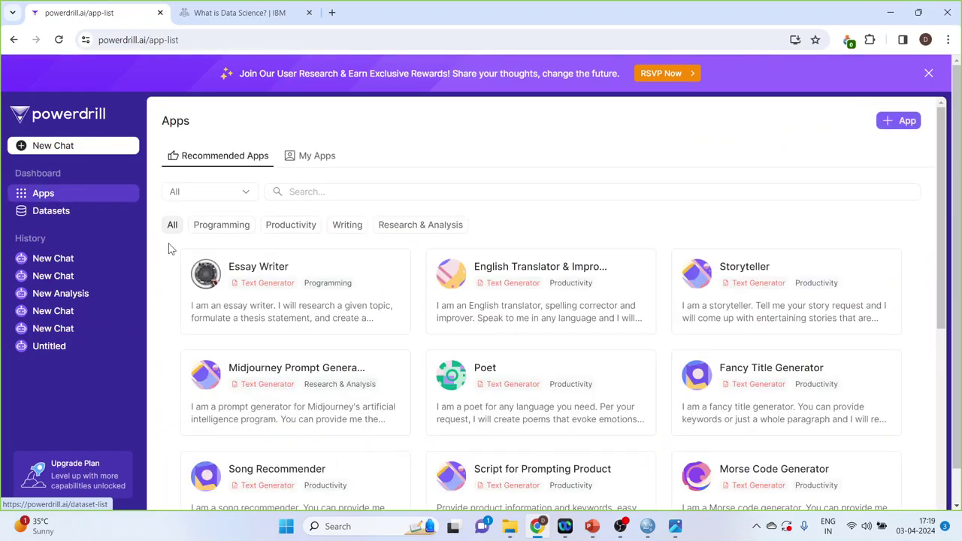
pyautogui.moveTo(245, 275)
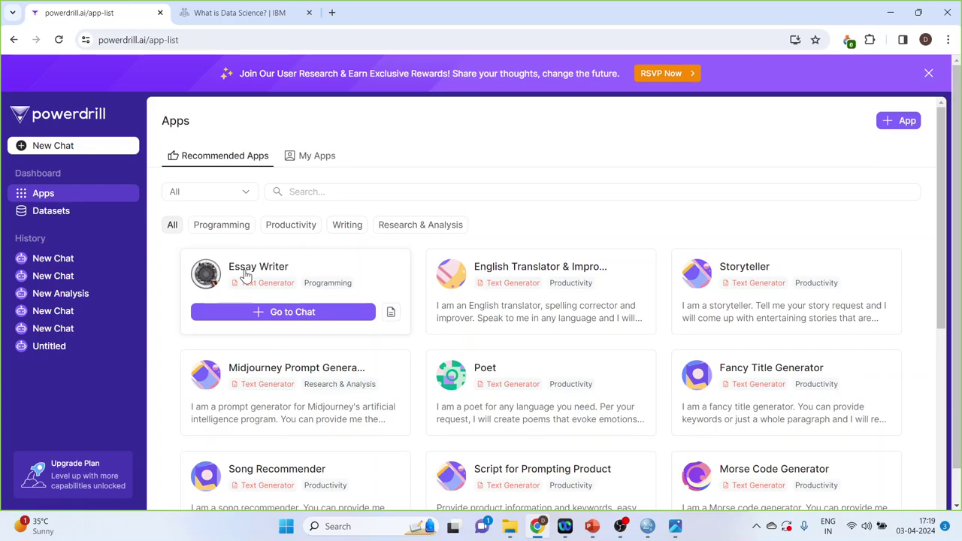
pyautogui.moveTo(481, 286)
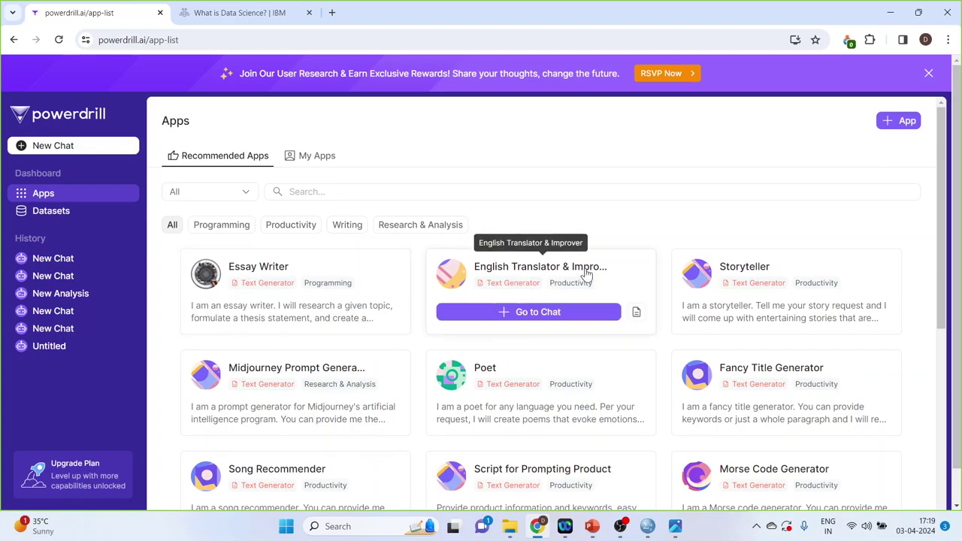
pyautogui.moveTo(286, 421)
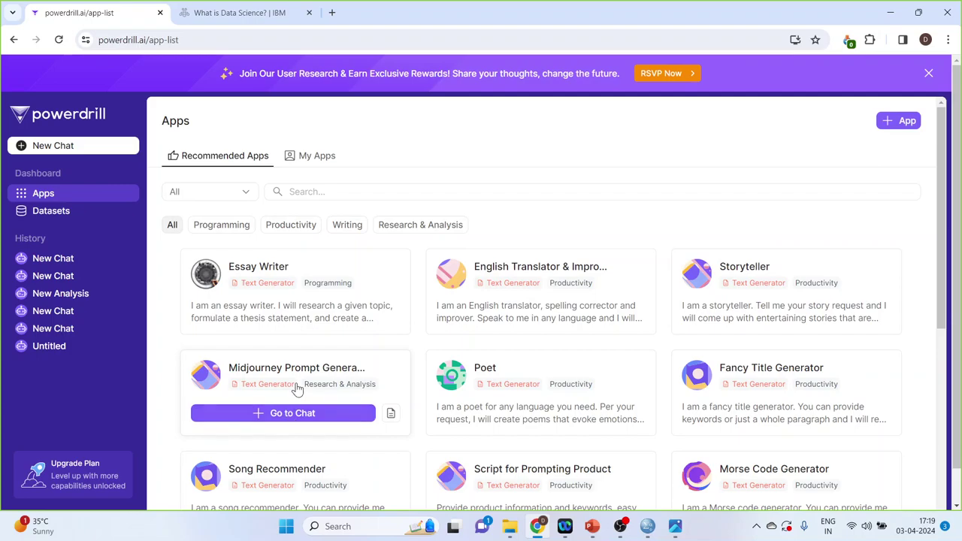
pyautogui.moveTo(455, 387)
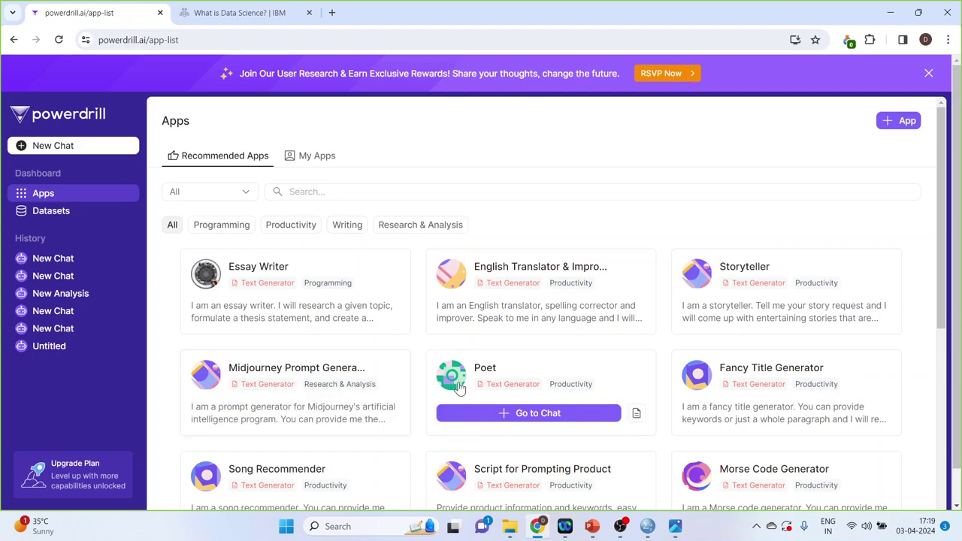
pyautogui.moveTo(304, 303)
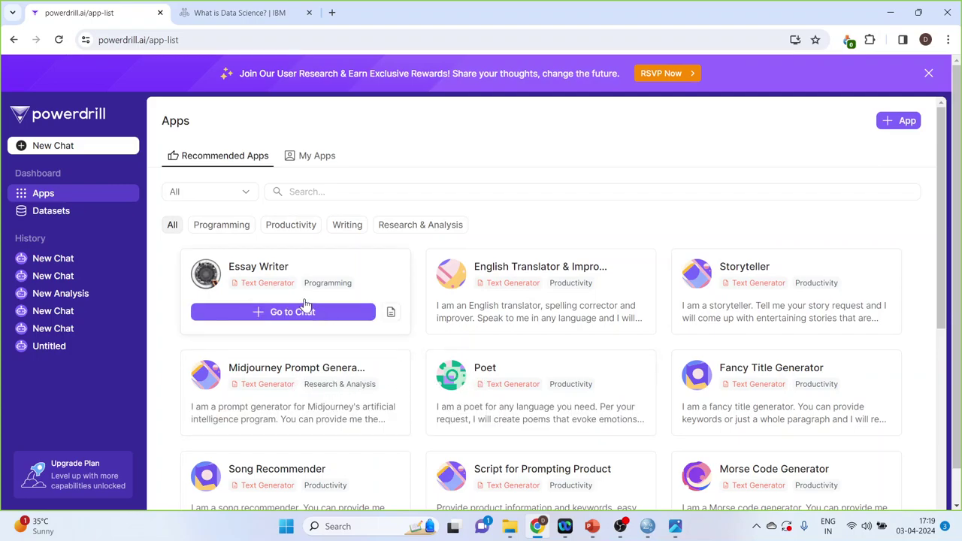
# Step: Filter apps by Programming, Productivity, Writing and Research & Analysis, then start a new chat
pyautogui.click(233, 232)
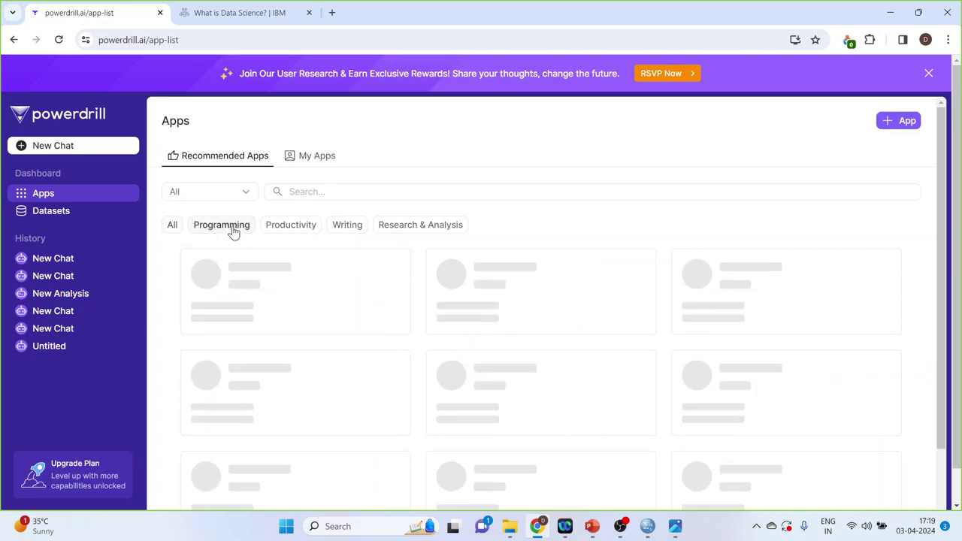
pyautogui.click(308, 233)
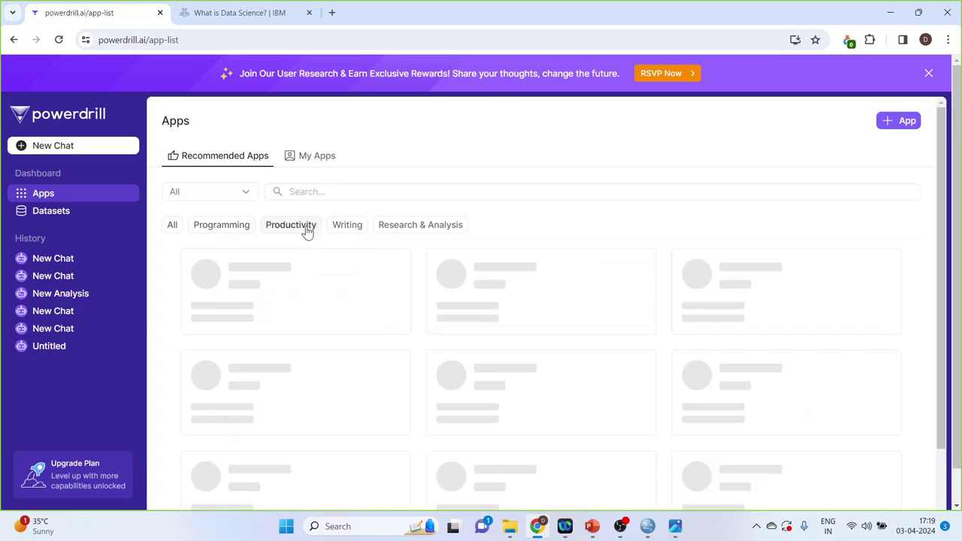
pyautogui.click(345, 231)
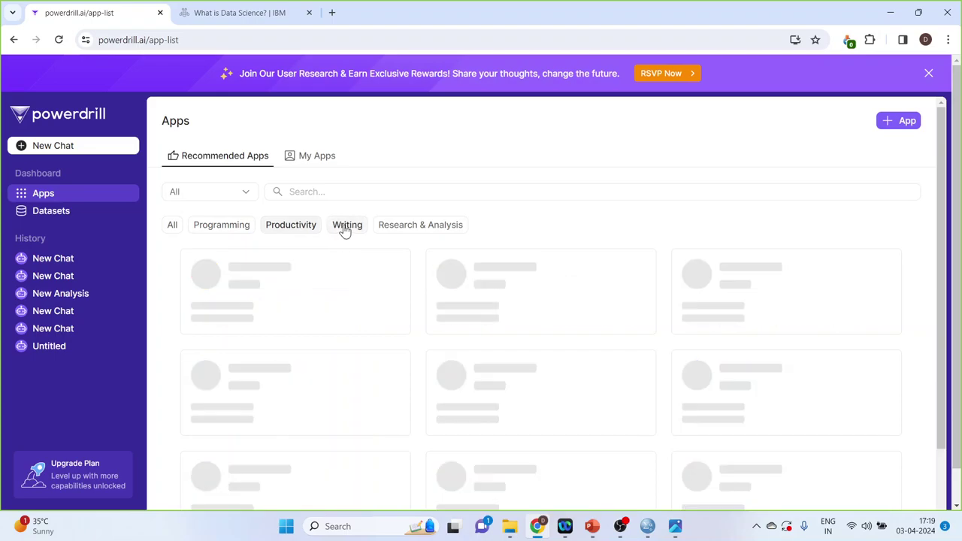
pyautogui.click(399, 230)
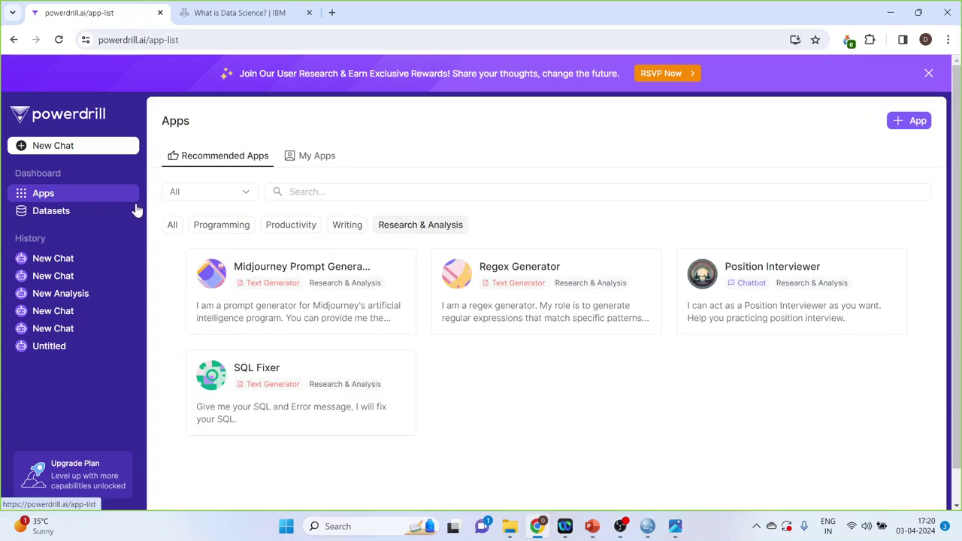
pyautogui.click(64, 152)
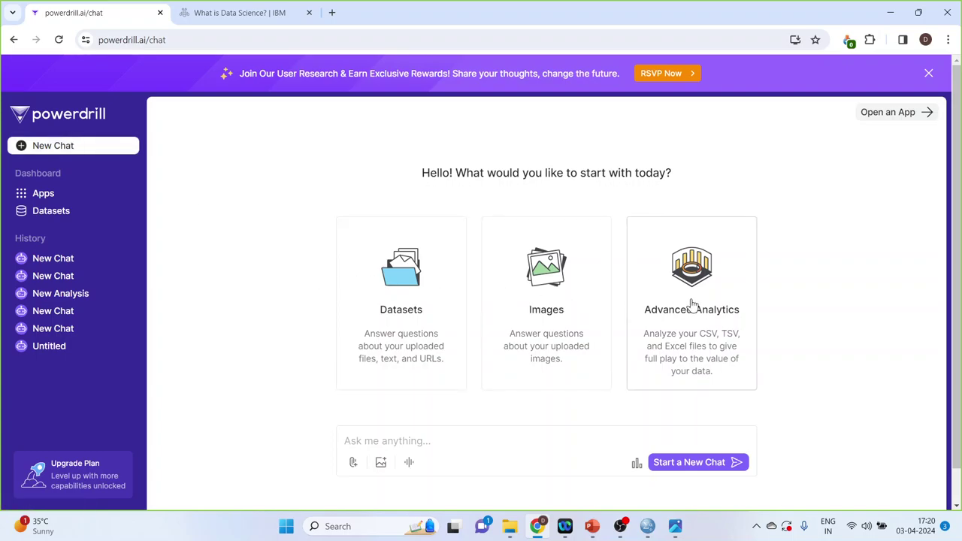
# Step: Start creating a new dataset with Web Pages as its source
pyautogui.click(398, 289)
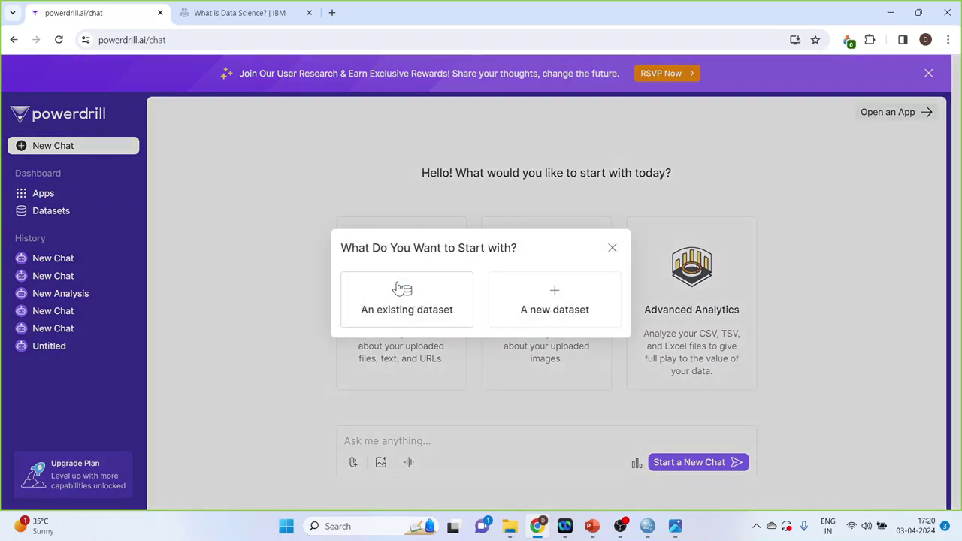
pyautogui.click(556, 299)
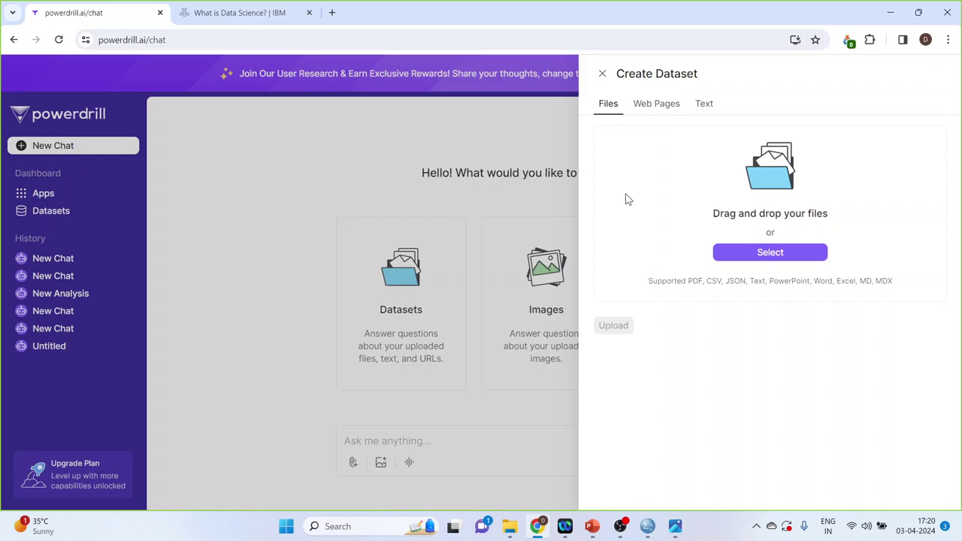
pyautogui.click(657, 108)
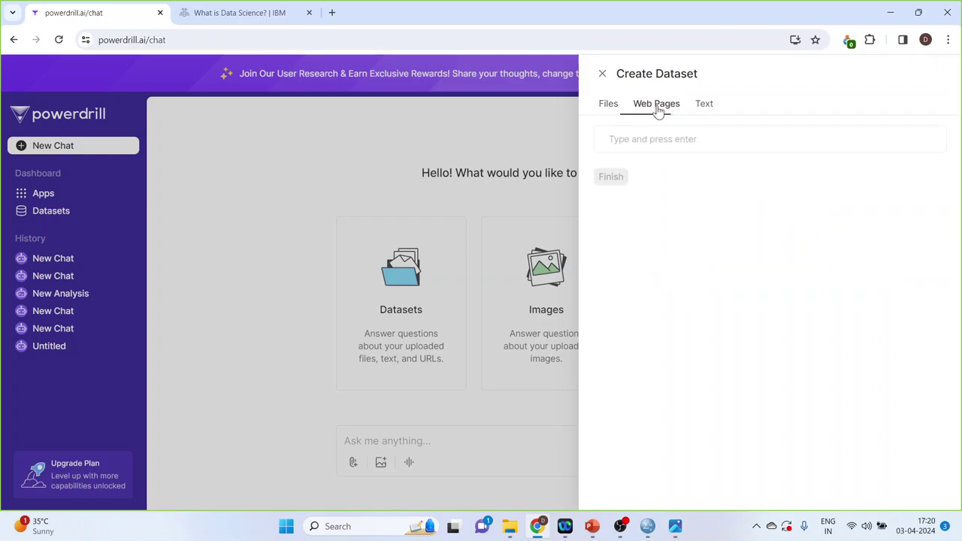
# Step: Copy the IBM data science page's address and return to Powerdrill
pyautogui.click(253, 15)
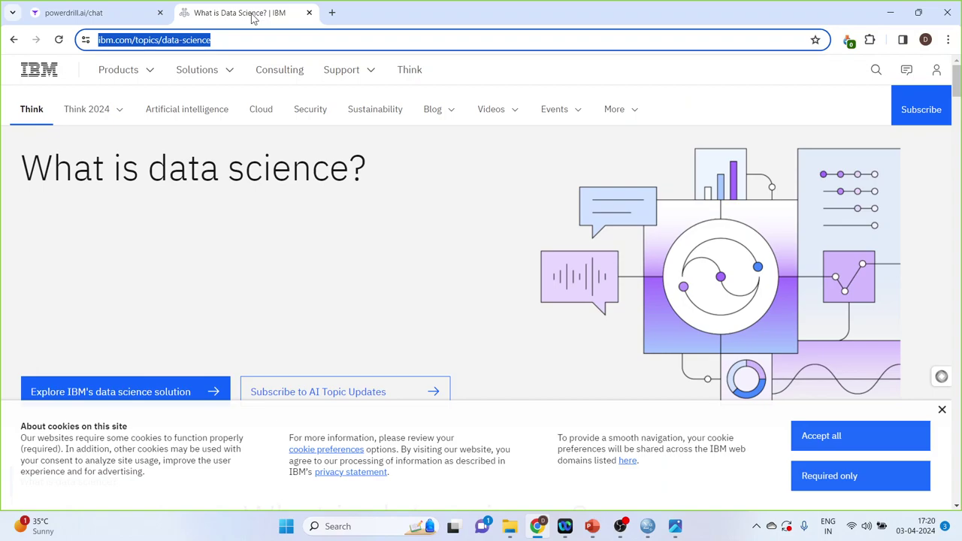
pyautogui.rightClick(186, 45)
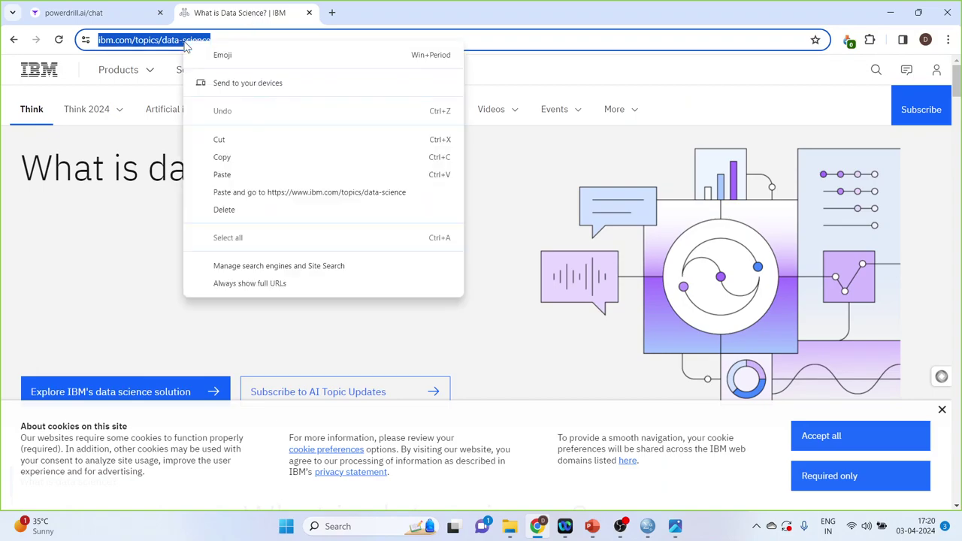
pyautogui.click(240, 157)
pyautogui.click(112, 15)
# Step: Add the pasted IBM page URL to the dataset and finish creating 'My Dataset dpPOsN'
pyautogui.click(630, 139)
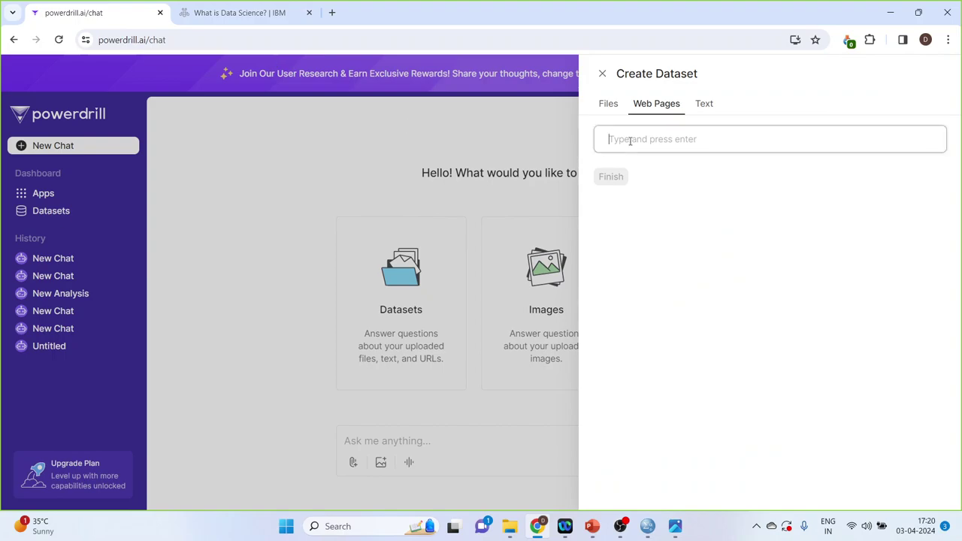
pyautogui.hotkey('ctrl', 'v')
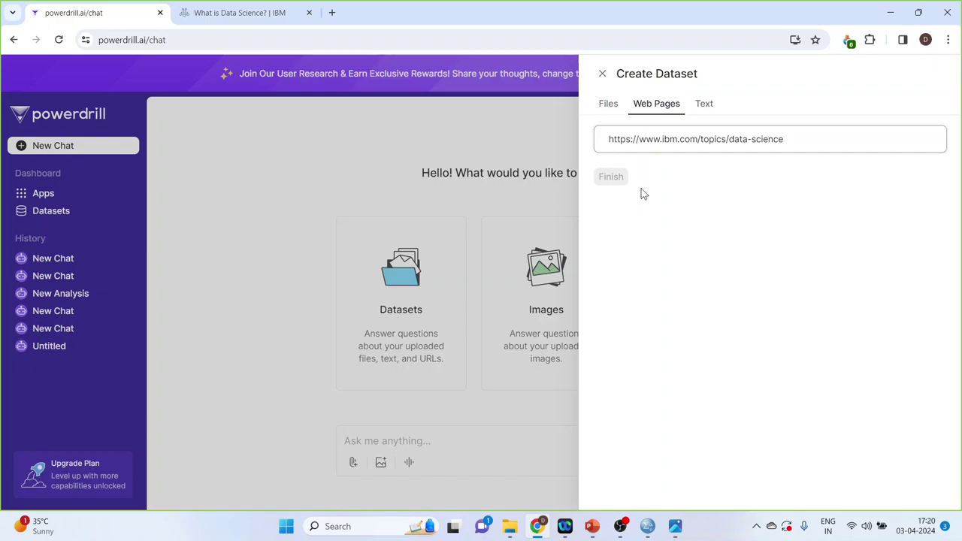
pyautogui.press('Return')
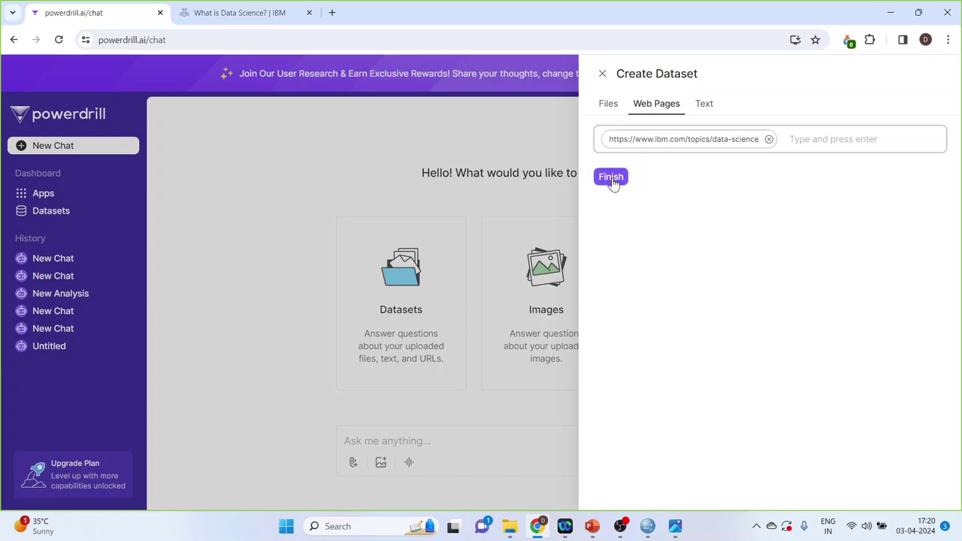
pyautogui.click(611, 178)
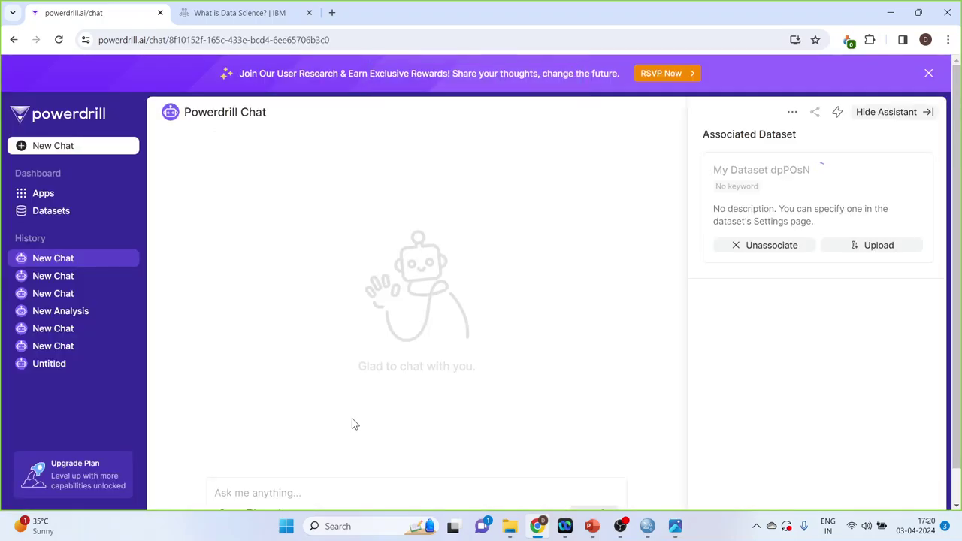
# Step: Ask the chat to 'summarize the url' and highlight the returned data science summary
pyautogui.click(298, 493)
pyautogui.write('sum')
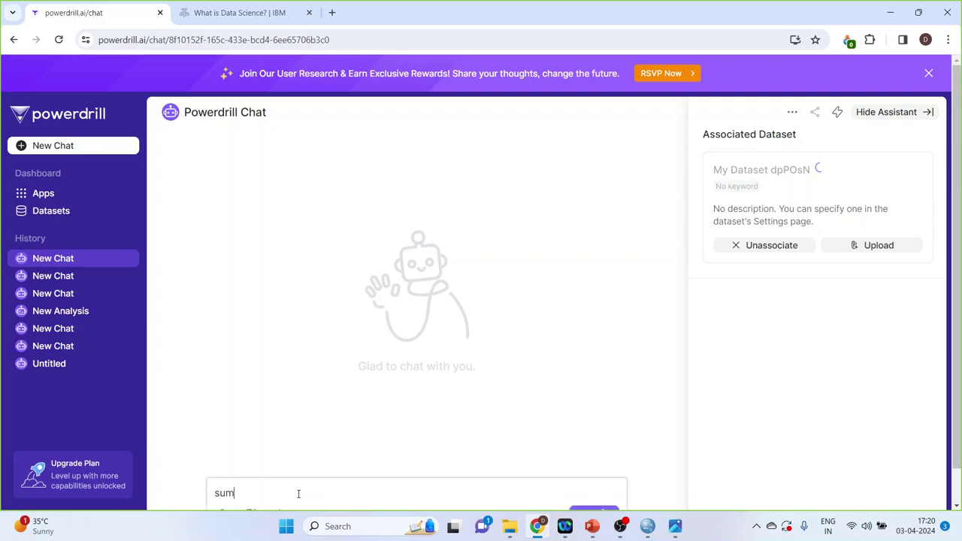
pyautogui.write('marize the url')
pyautogui.press('Return')
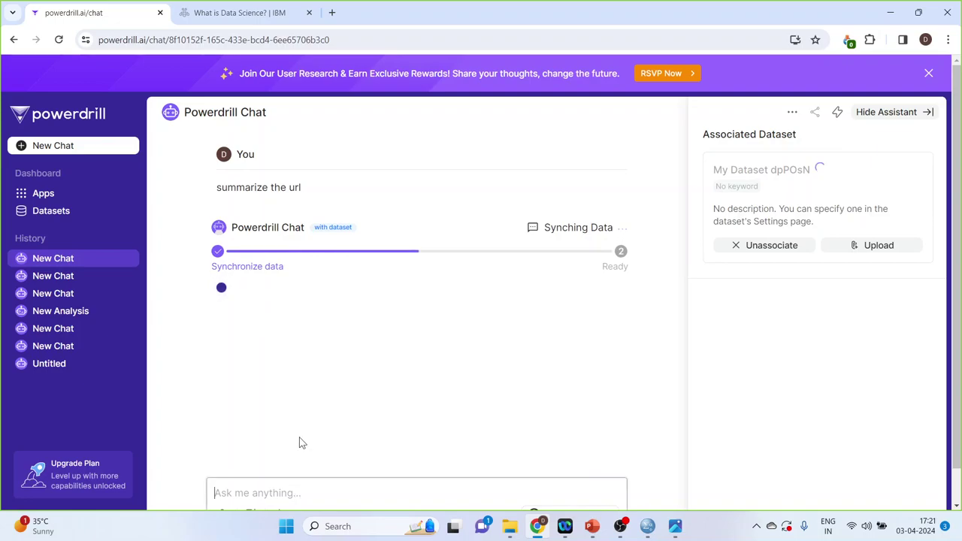
pyautogui.hotkey('ctrl', '0')
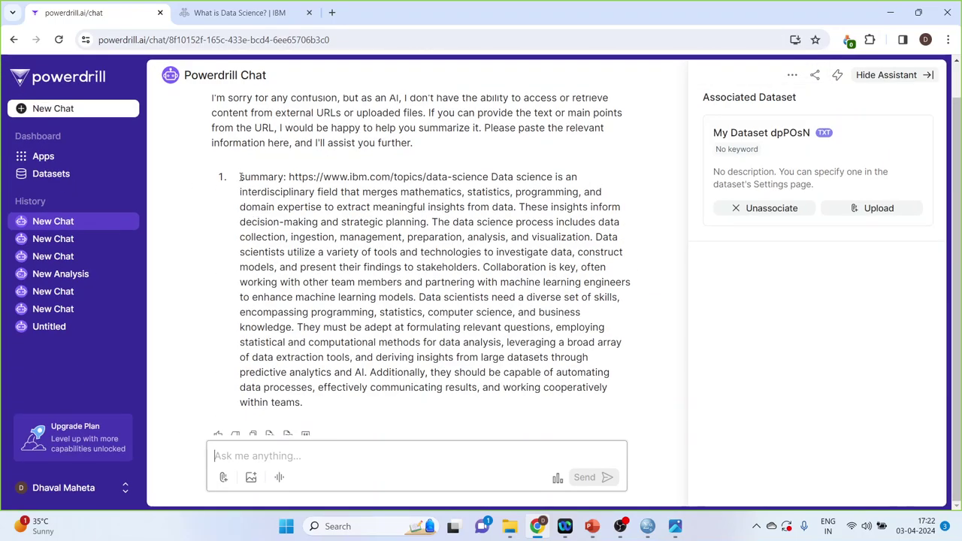
pyautogui.moveTo(240, 178); pyautogui.dragTo(316, 404)
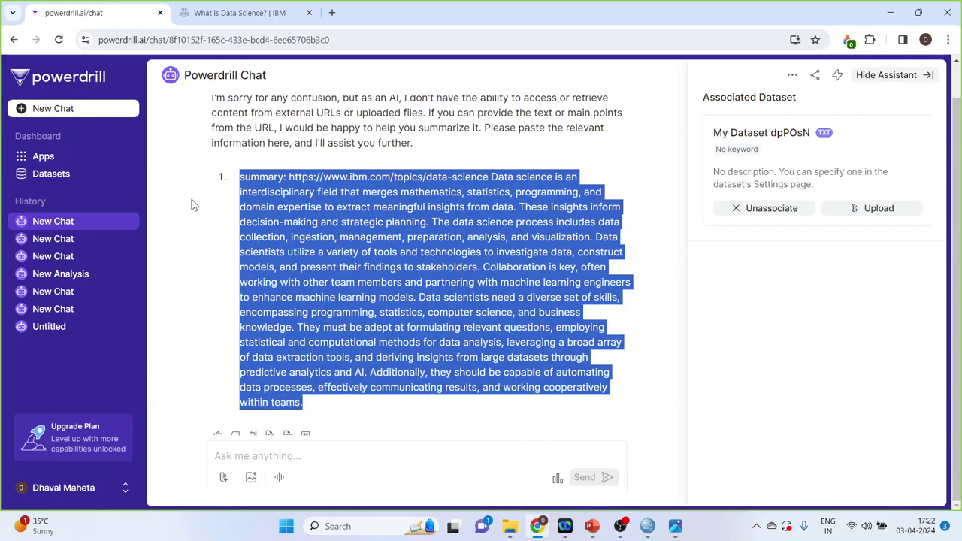
# Step: Start a new image chat with the docanalyzer.ai-icon ant image from drive D: attached
pyautogui.click(69, 111)
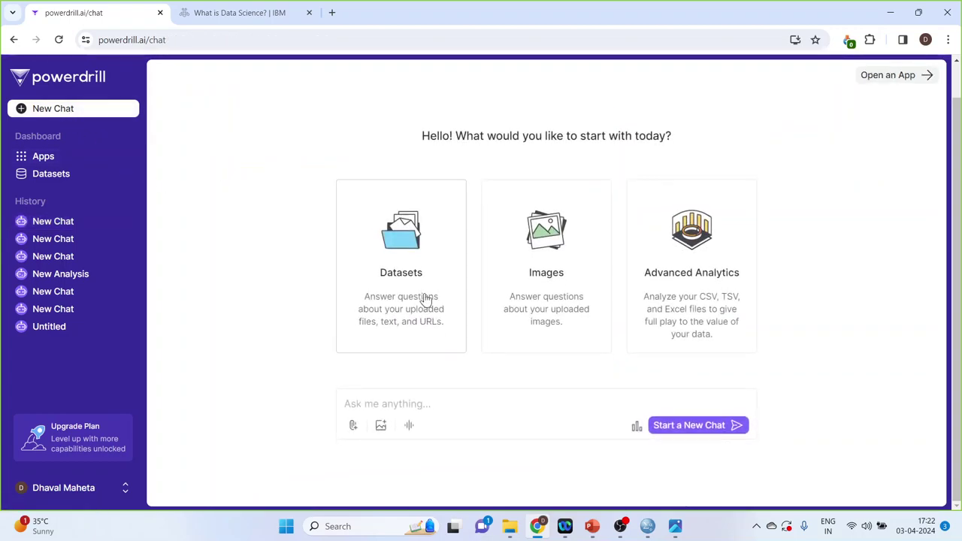
pyautogui.click(547, 260)
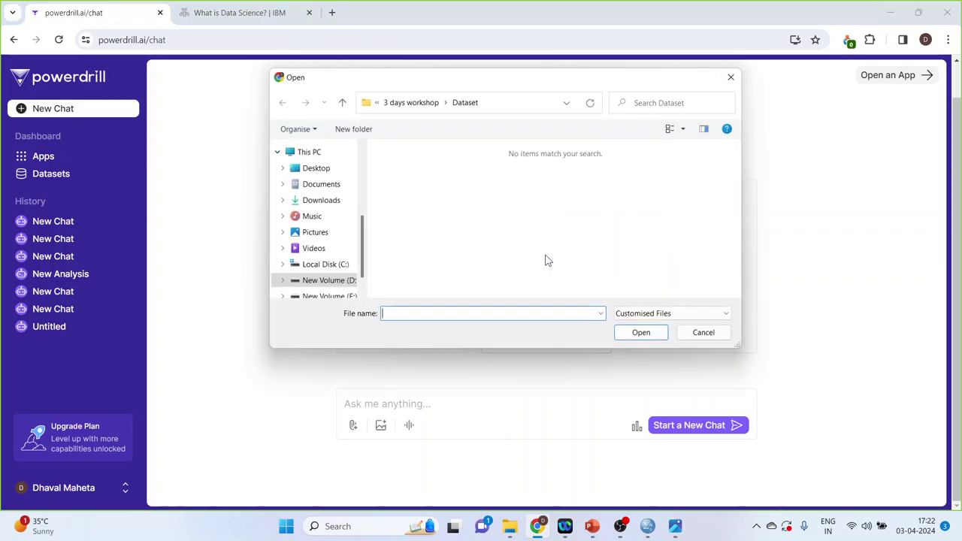
pyautogui.click(342, 280)
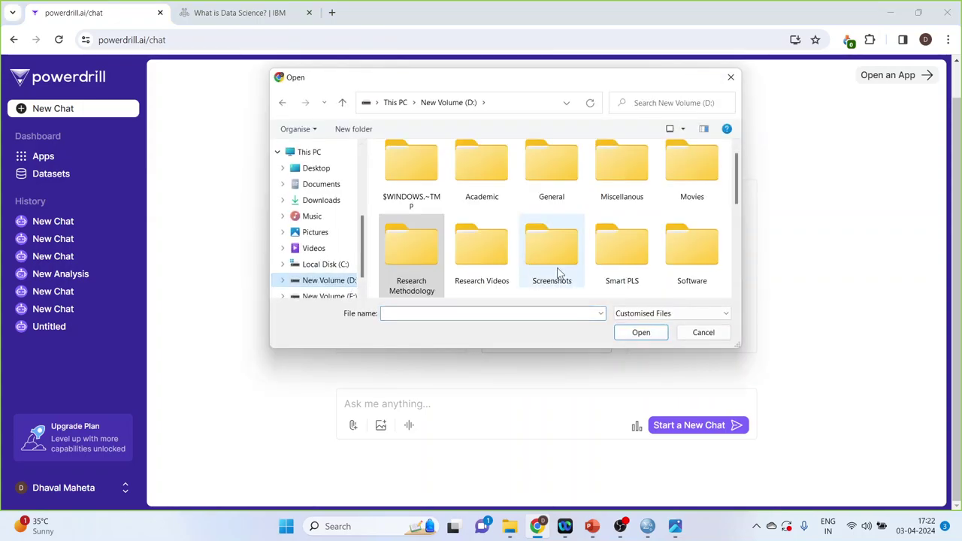
pyautogui.scroll(-5, 591, 270)
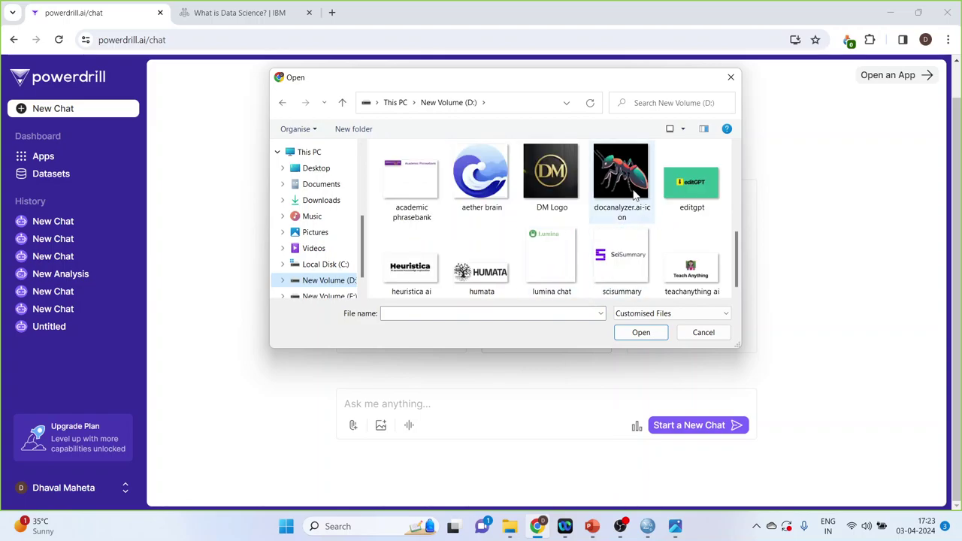
pyautogui.click(633, 193)
pyautogui.click(639, 333)
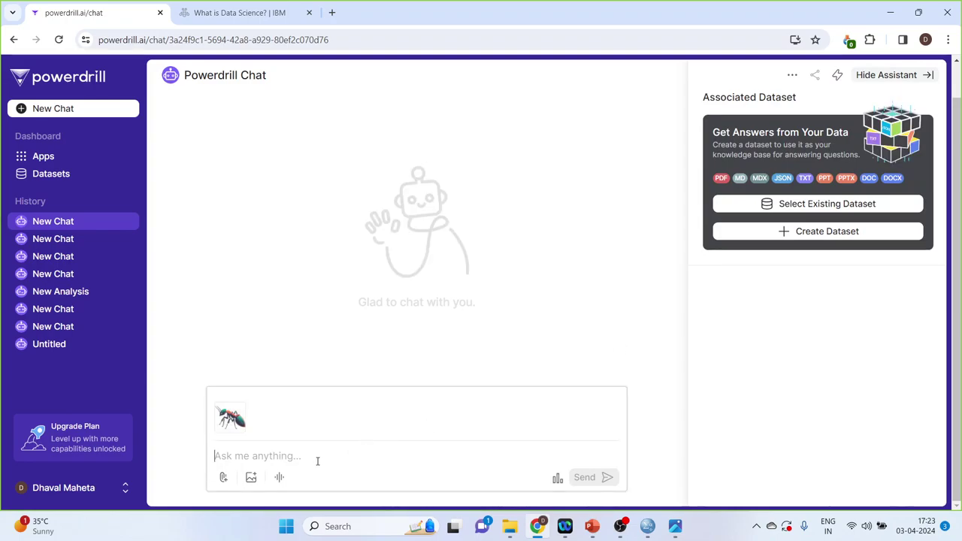
# Step: Send 'analyze' with the image and read the answer identifying a stylized ant
pyautogui.write('analyze')
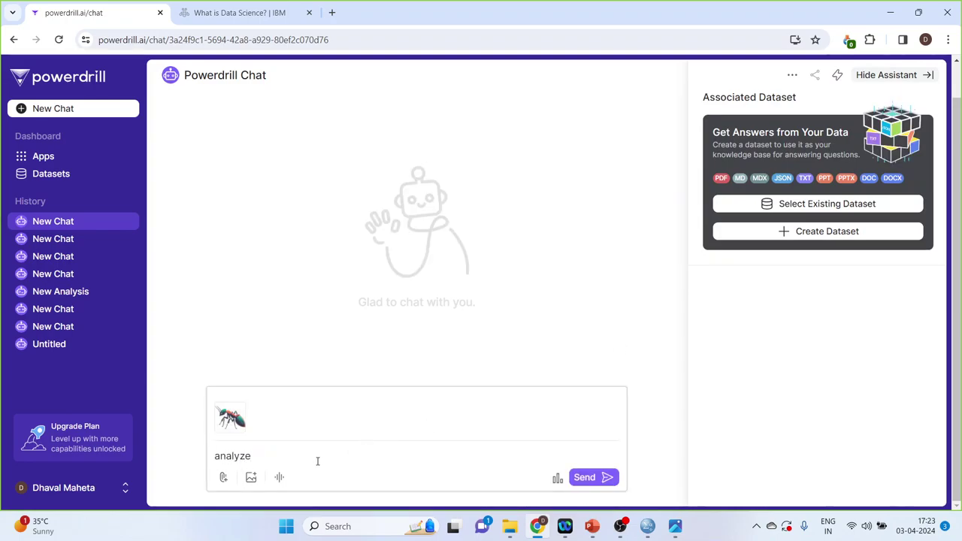
pyautogui.press('Return')
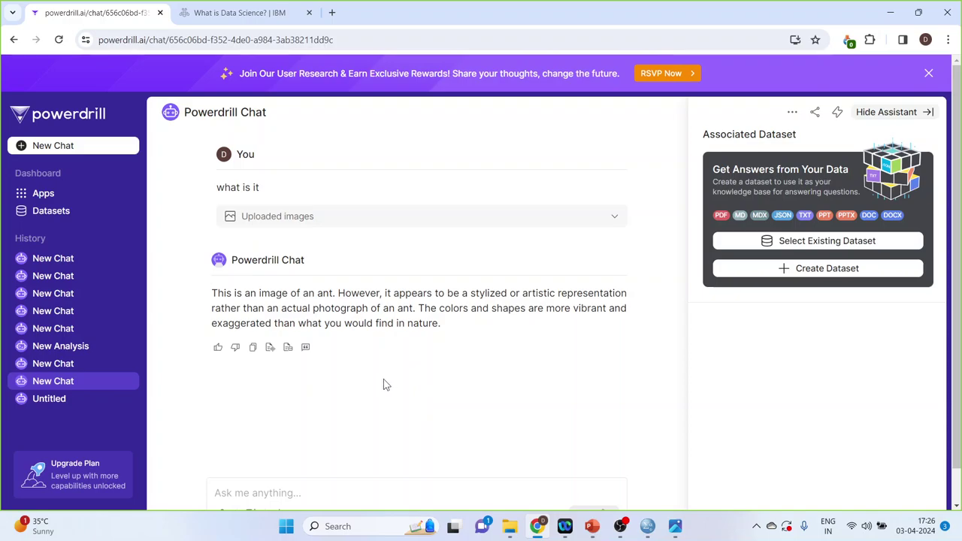
pyautogui.moveTo(212, 294); pyautogui.dragTo(520, 308)
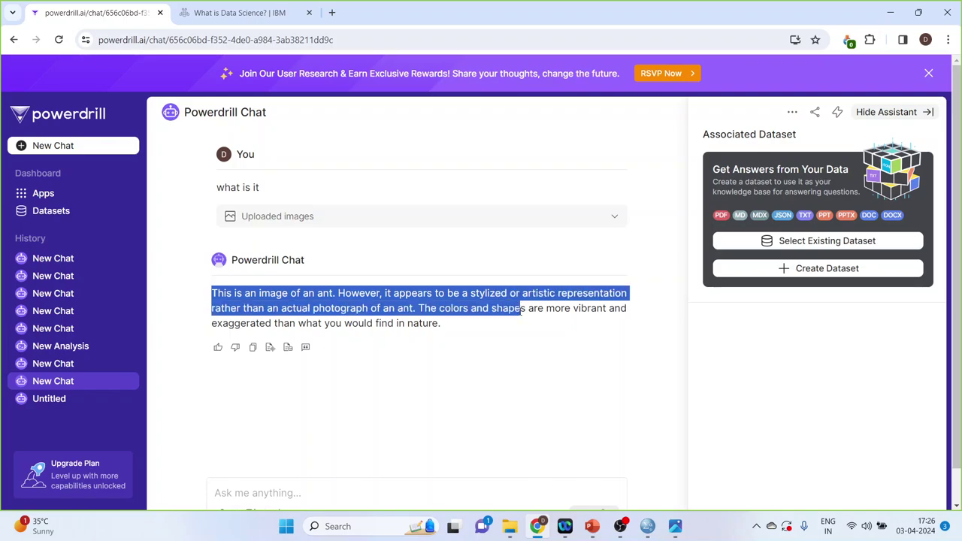
pyautogui.click(500, 325)
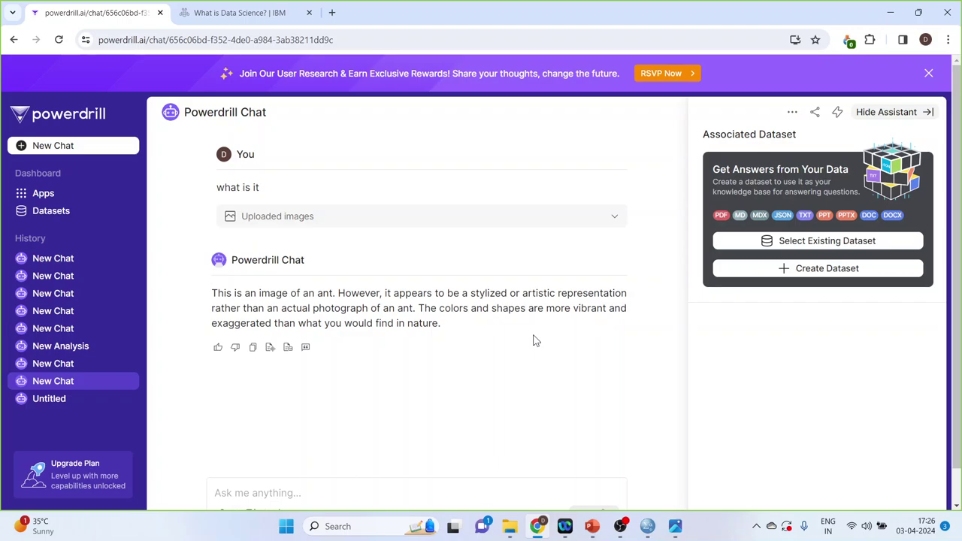
# Step: Upload Employee data.xlsx as a new Advanced Analytics dataset in a fresh chat
pyautogui.click(59, 154)
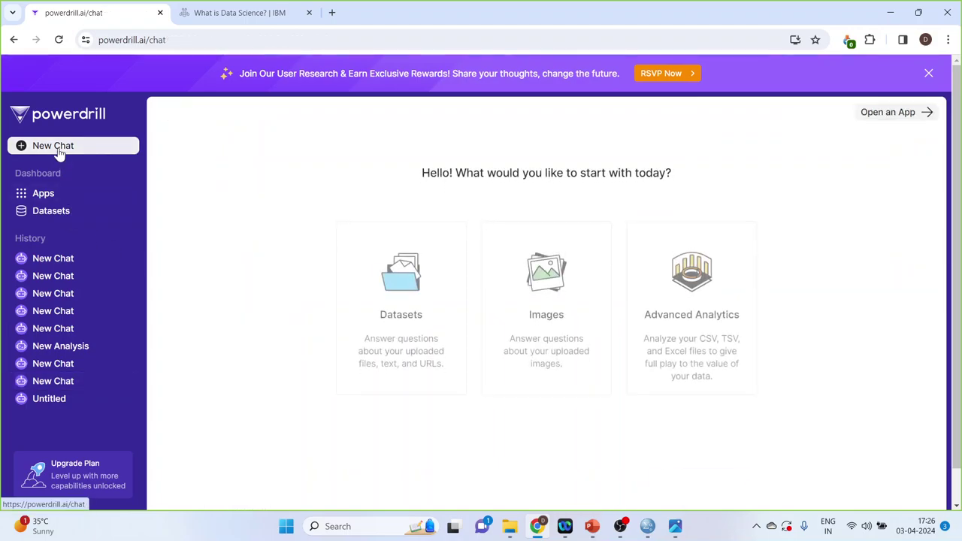
pyautogui.click(692, 291)
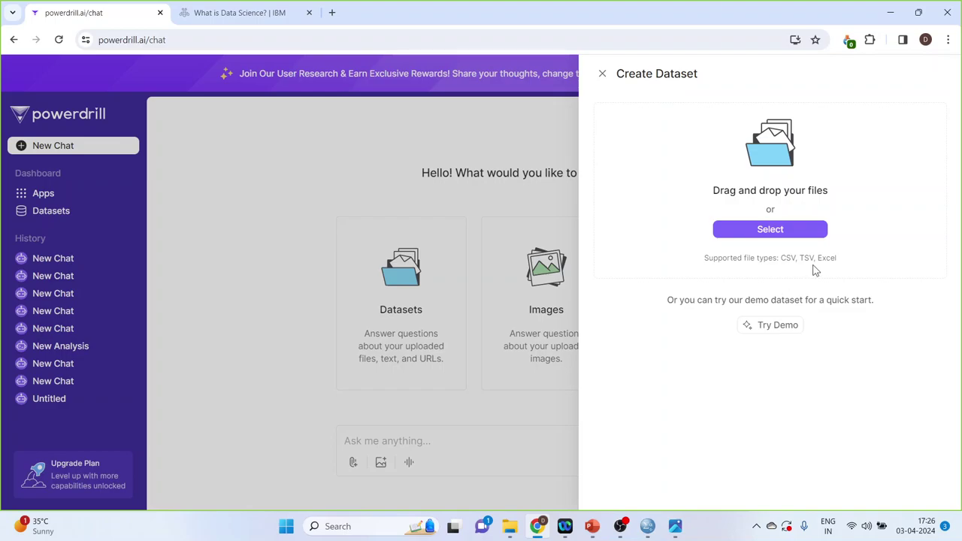
pyautogui.click(746, 233)
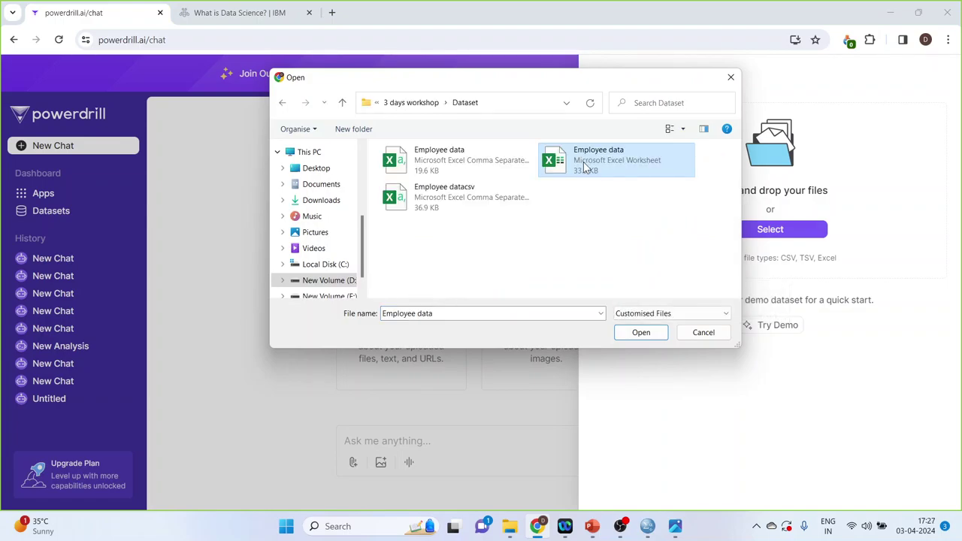
pyautogui.click(636, 337)
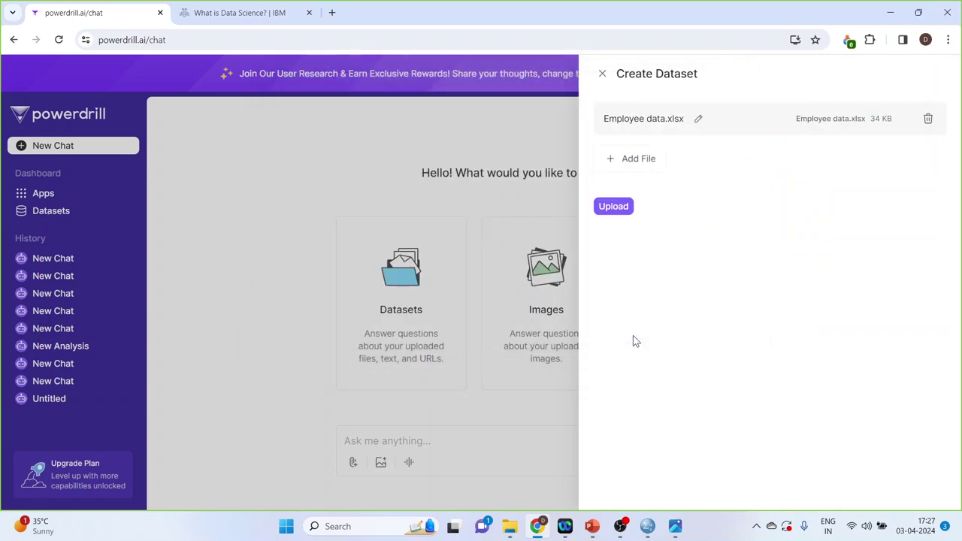
pyautogui.click(612, 208)
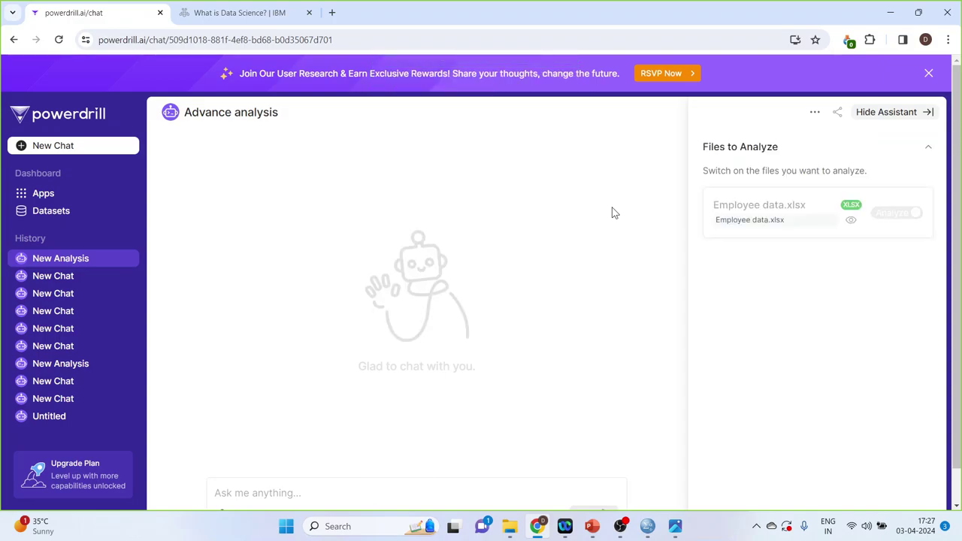
# Step: Ask 'analyze the employee data' to get a description of its 474 rows and 9 columns
pyautogui.click(258, 494)
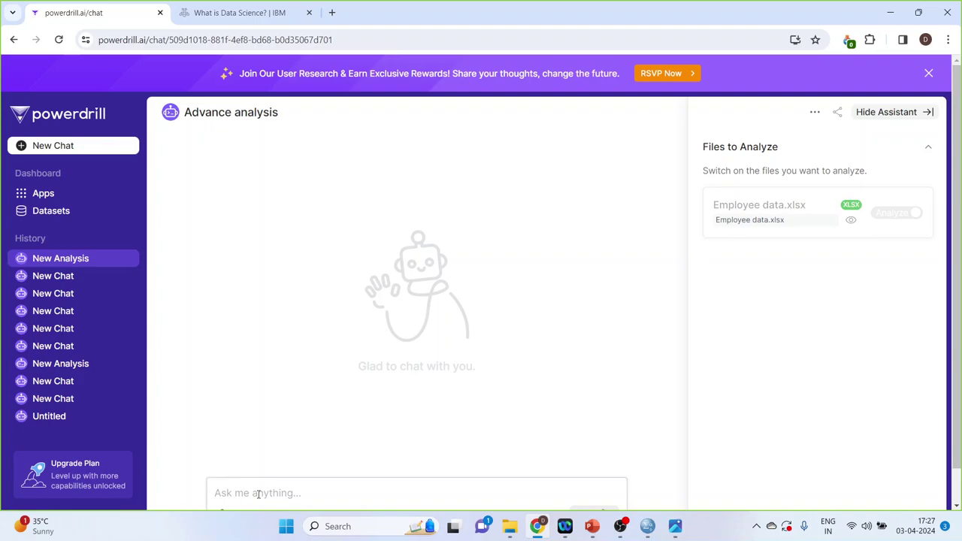
pyautogui.write('analyze the em')
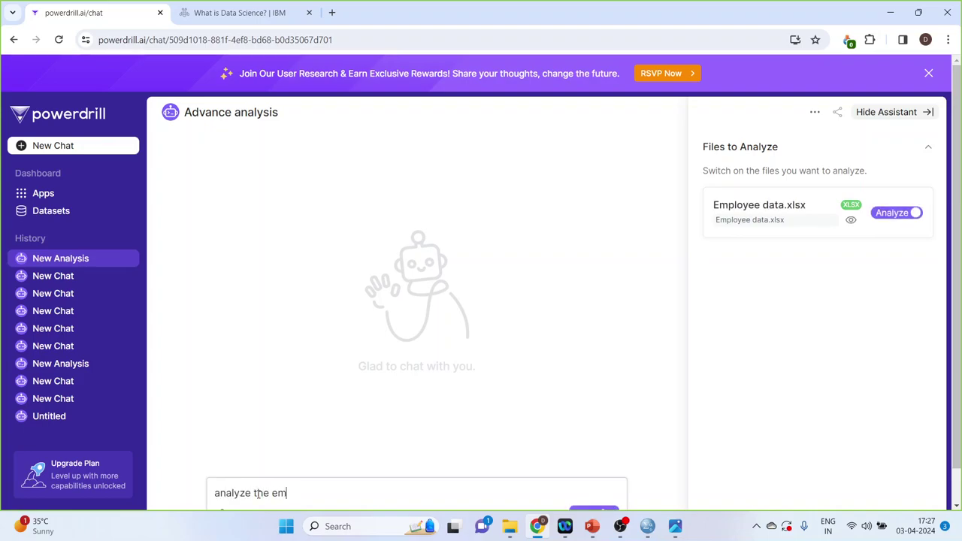
pyautogui.write('ployee data')
pyautogui.press('Return')
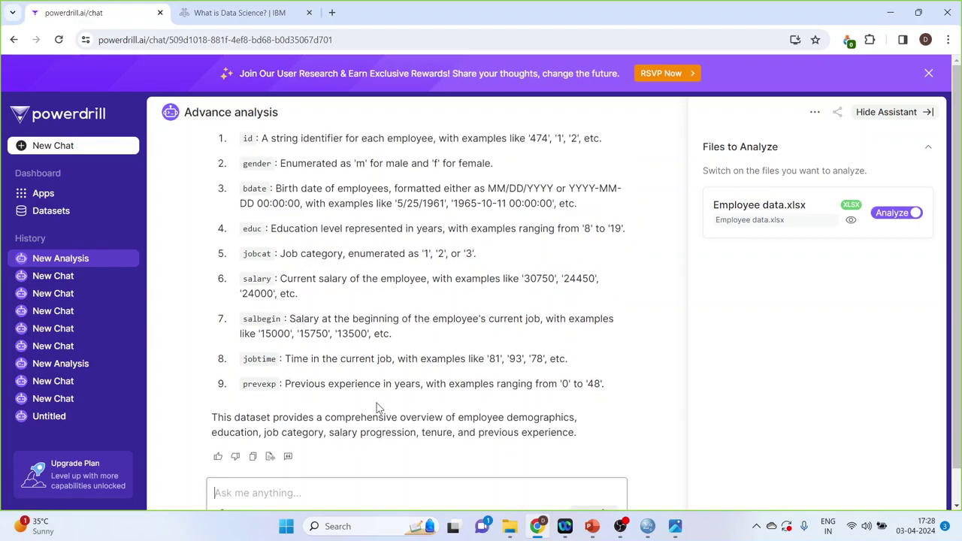
# Step: Request 'generate descriptive statistics of the employee data' in the analysis chat
pyautogui.click(304, 495)
pyautogui.write('generate descriptive statist')
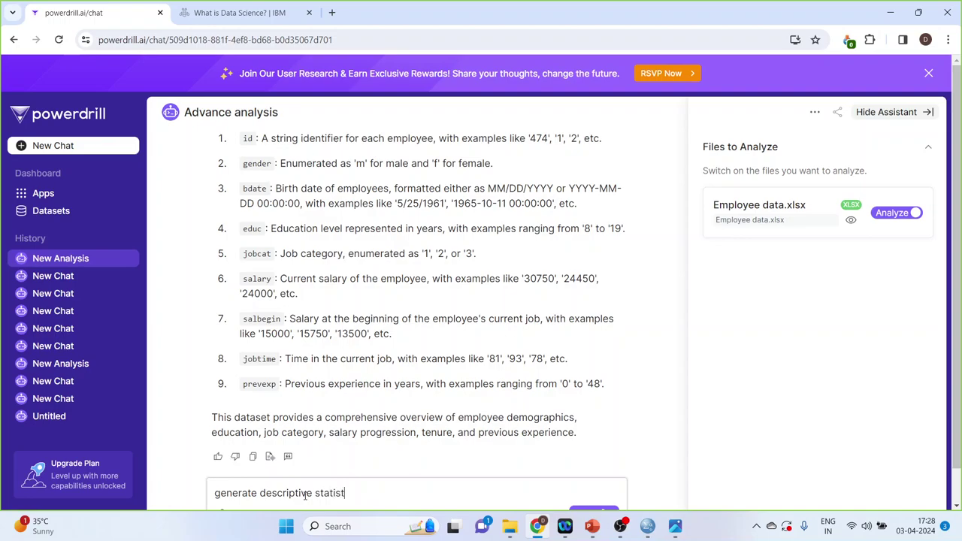
pyautogui.write('ics of theyee')
pyautogui.press('BackSpace')
pyautogui.press('BackSpace')
pyautogui.press('BackSpace')
pyautogui.press('BackSpace')
pyautogui.press('BackSpace')
pyautogui.press('BackSpace')
pyautogui.press('BackSpace')
pyautogui.write('mployee data')
pyautogui.press('Return')
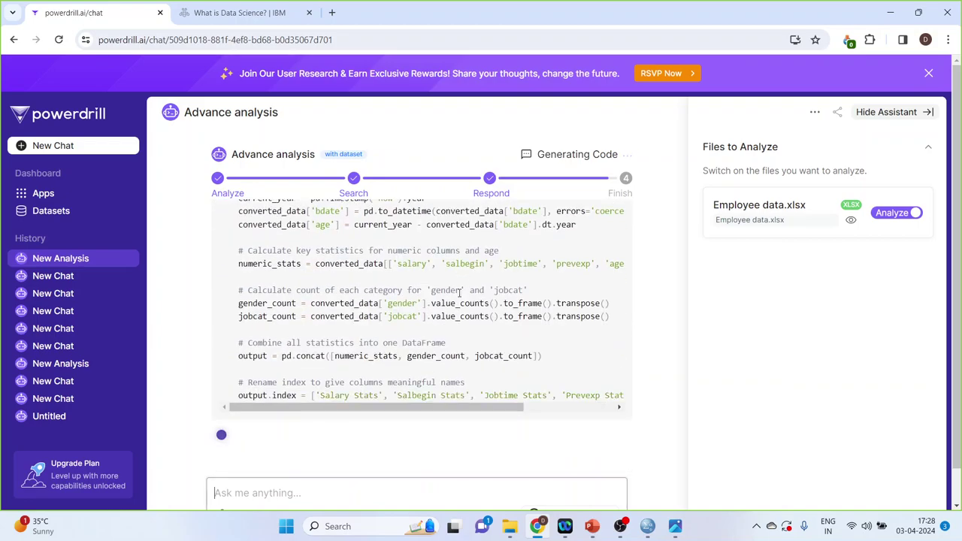
# Step: Review the resulting summary_statistics.csv table and reset the page zoom
pyautogui.scroll(-1, 591, 411)
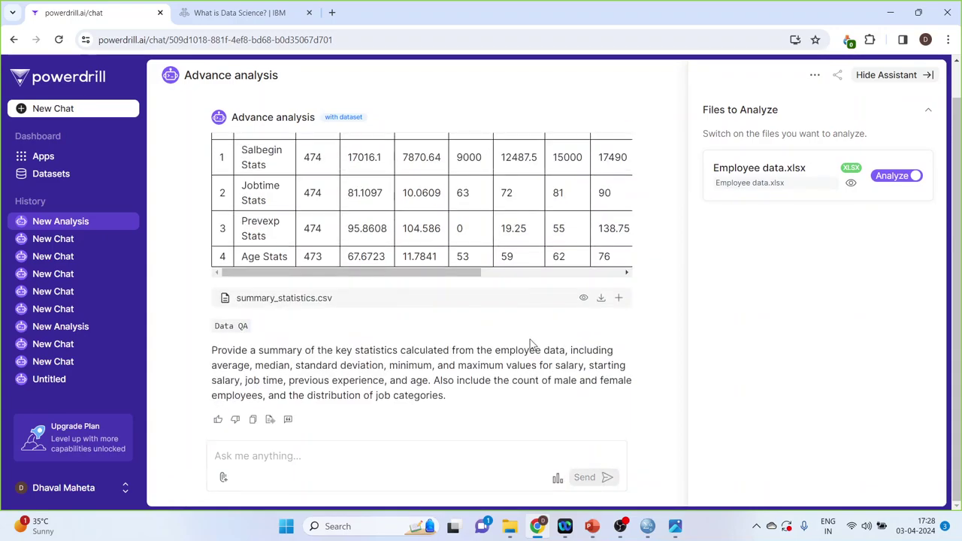
pyautogui.scroll(3, 653, 223)
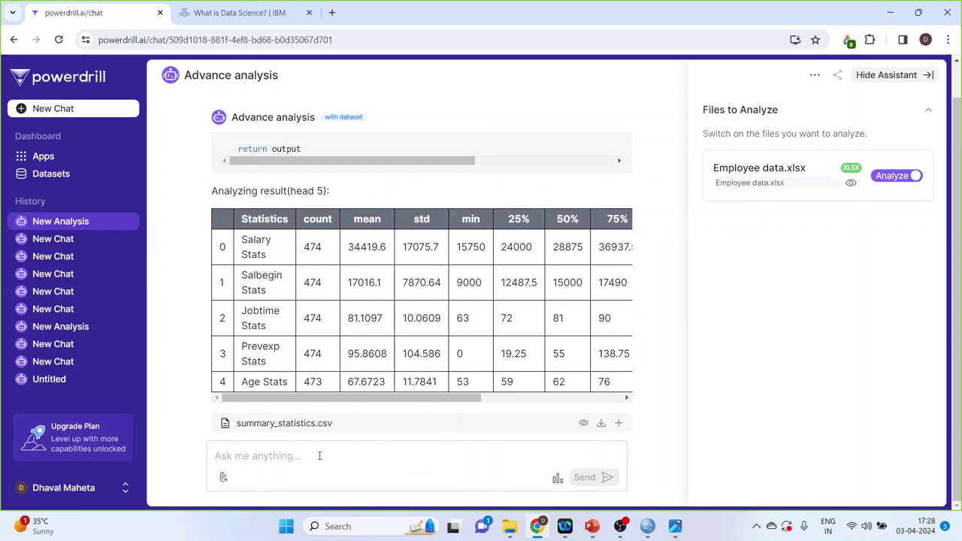
pyautogui.hotkey('ctrl', '0')
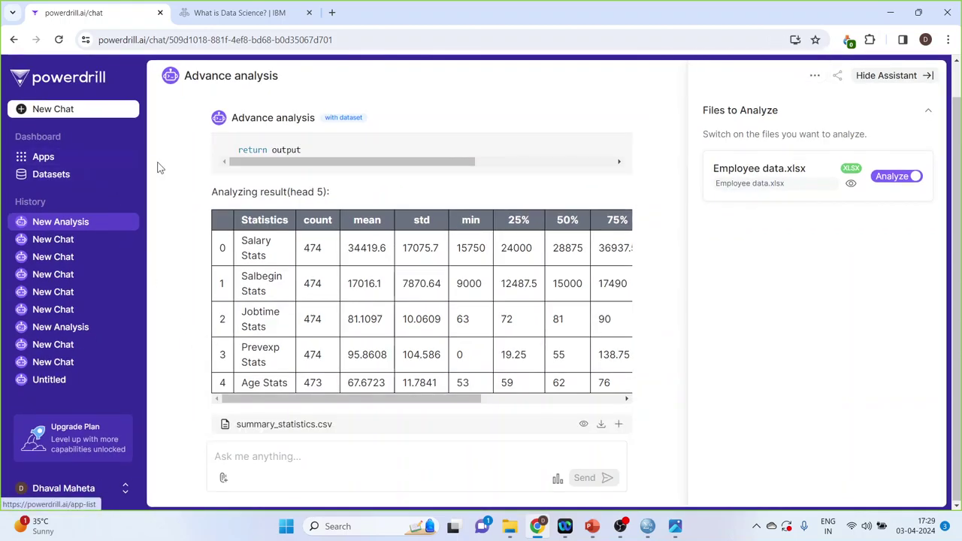
# Step: Start a new chat asking about 'customer relationship management'
pyautogui.click(66, 115)
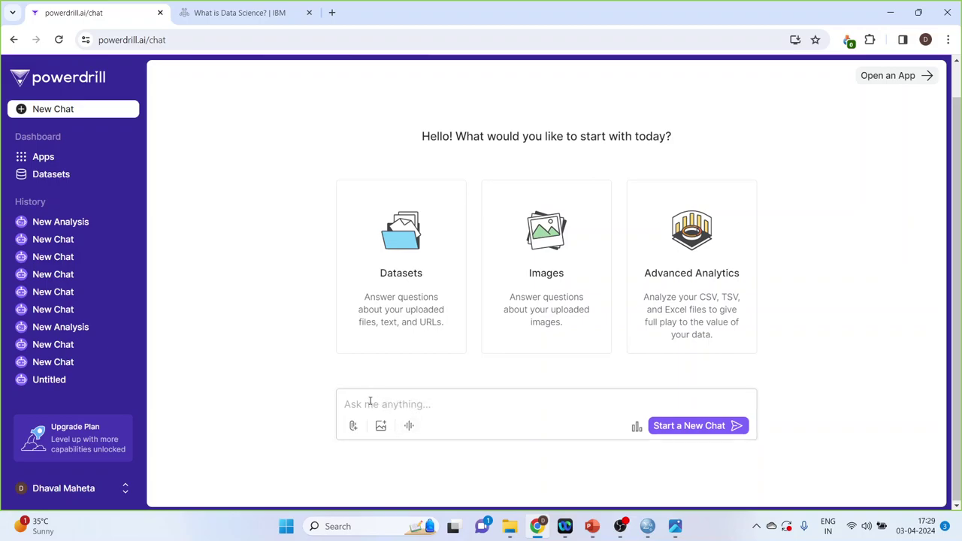
pyautogui.write('customer relationship managm')
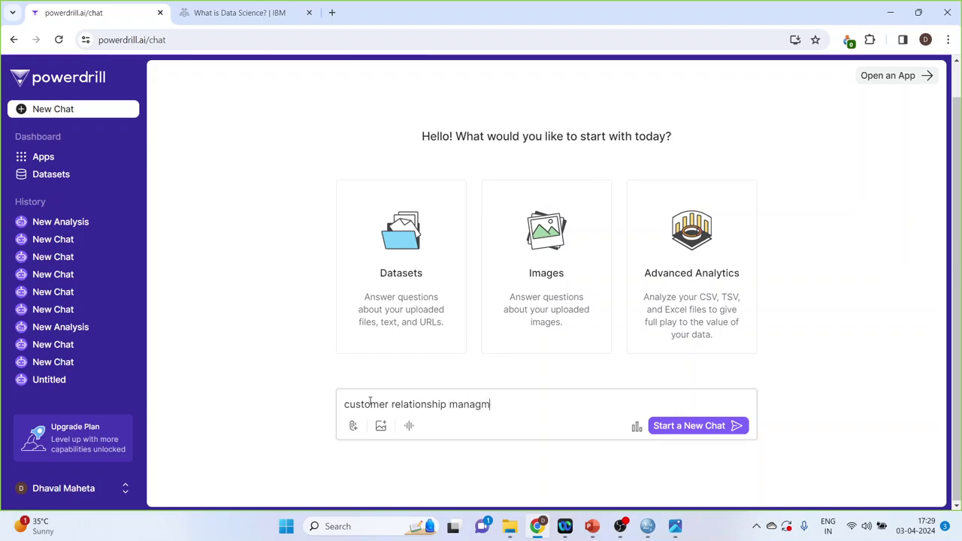
pyautogui.write('eentement')
pyautogui.click(684, 426)
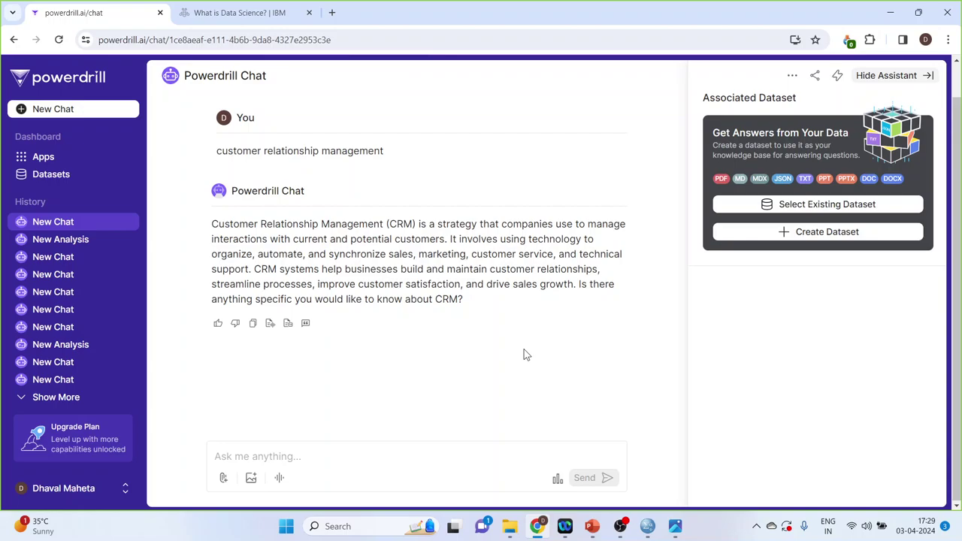
# Step: Switch back to the two-slide PowerPoint presentation showing the presenter's photo and contact details slide
pyautogui.click(592, 526)
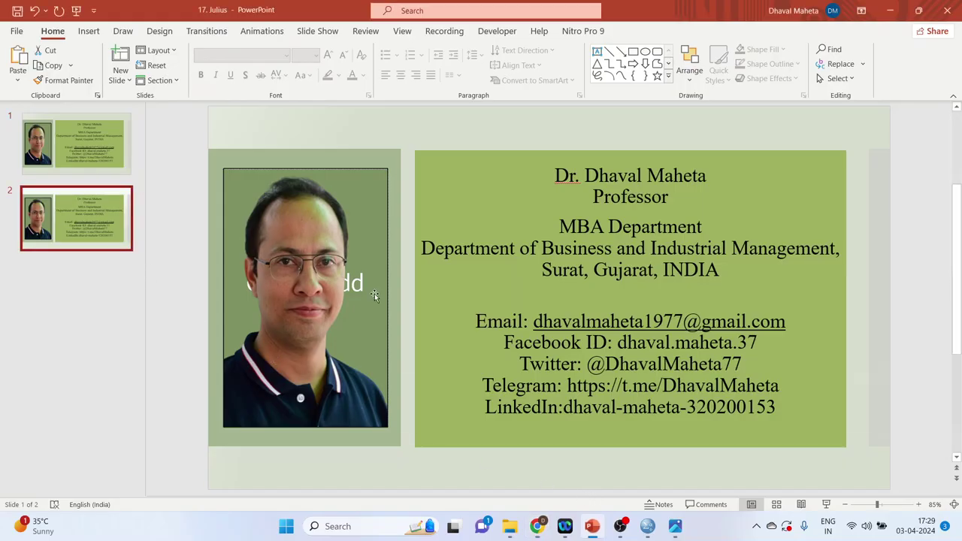